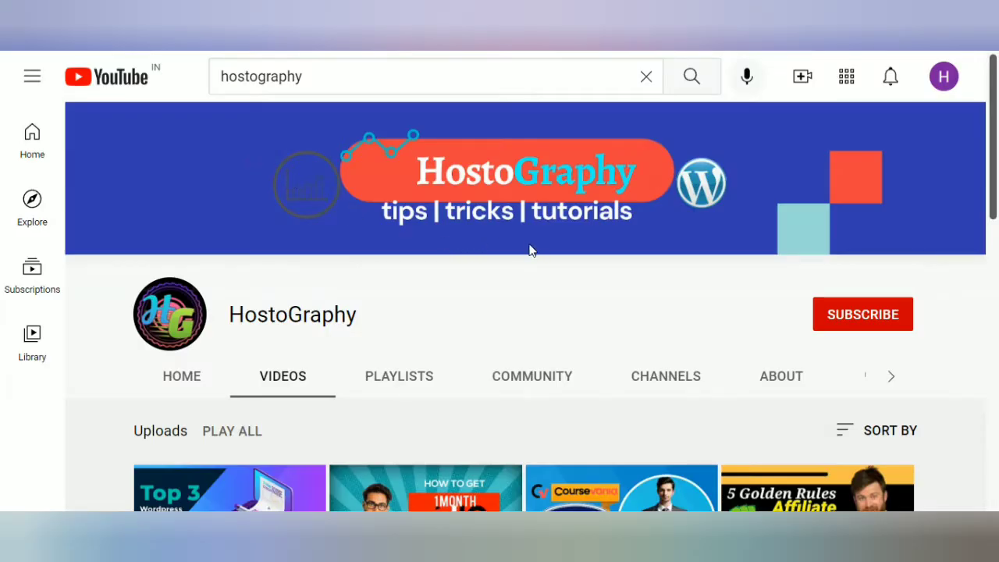
- Subscribe to the HostoGraphy channel and choose a notification setting for it
left_click_drag(231, 319, 464, 321)
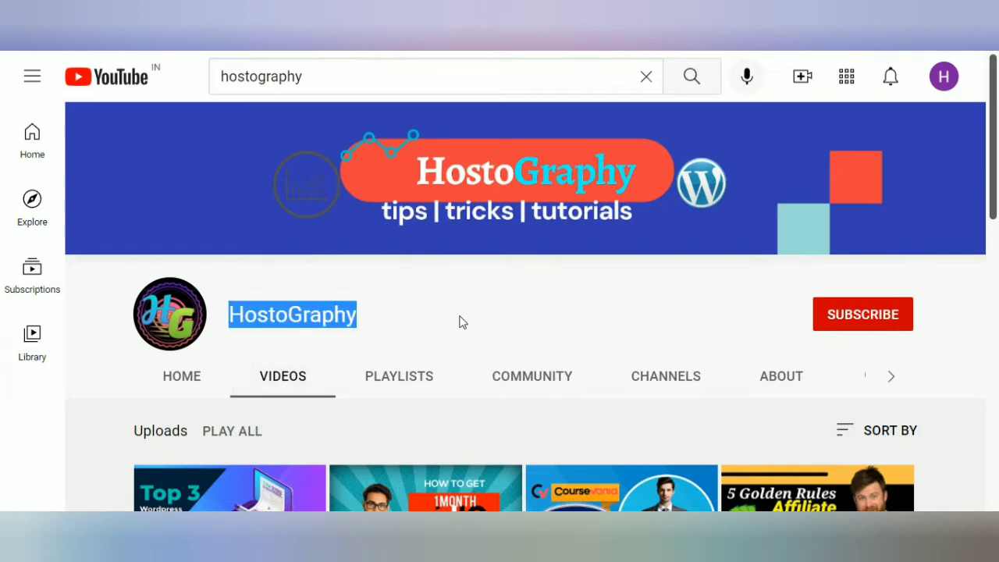
left_click(468, 321)
left_click(843, 324)
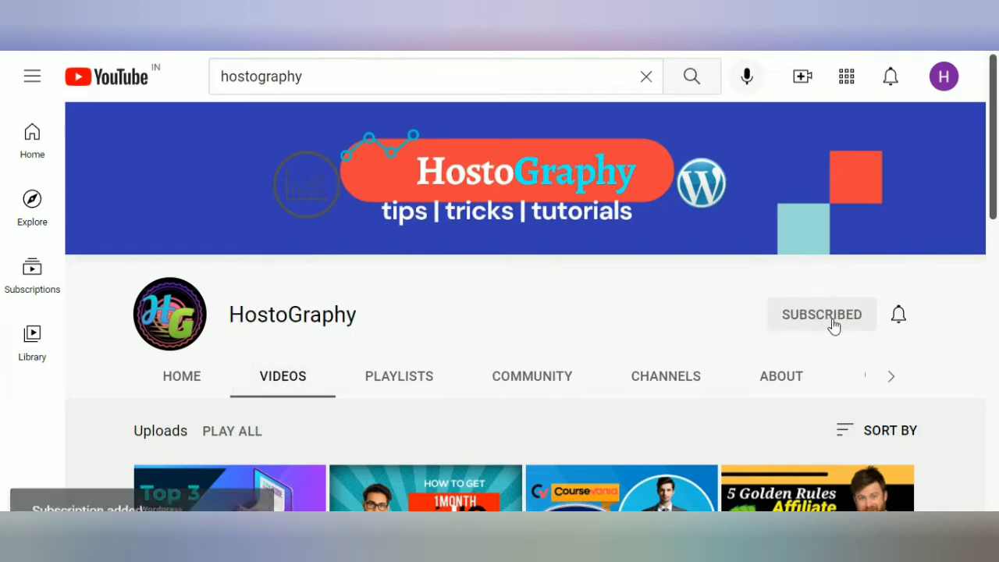
left_click(899, 315)
left_click(843, 357)
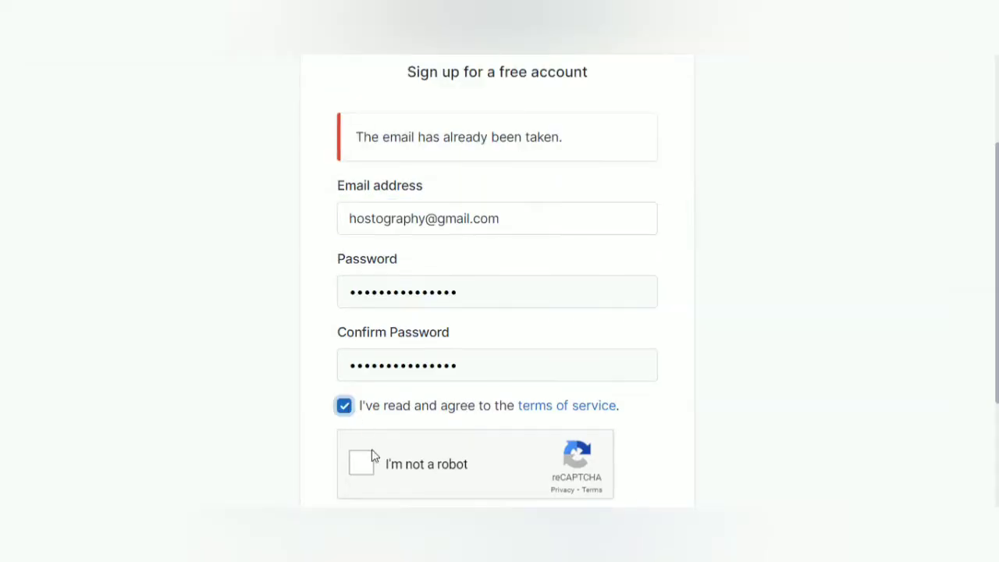
- Pass the reCAPTCHA check, submit the InfinityFree sign-up form, and dismiss the saved-password notice
left_click(361, 462)
scroll(410, 414, "down", 1)
scroll(410, 414, "down", 1)
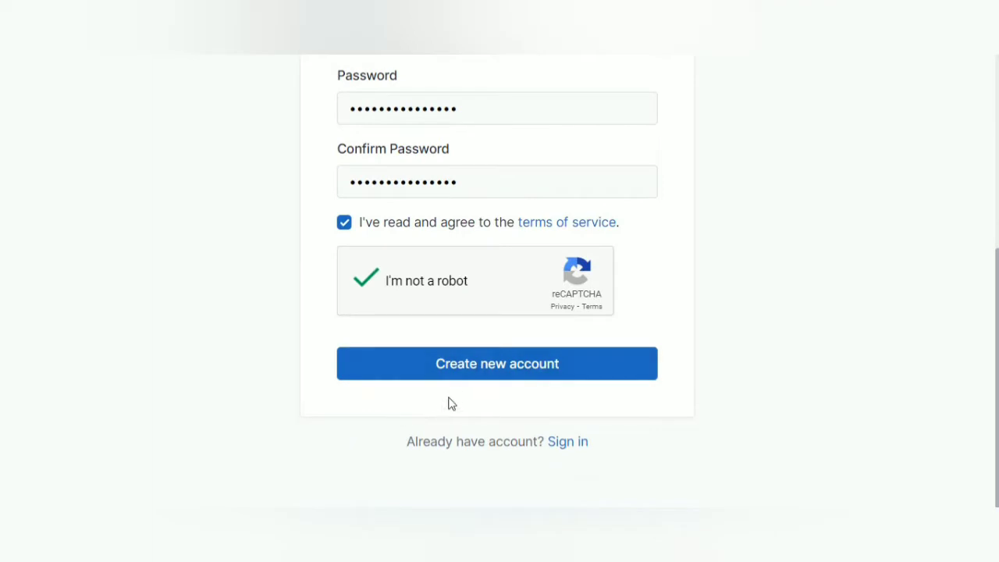
left_click(494, 373)
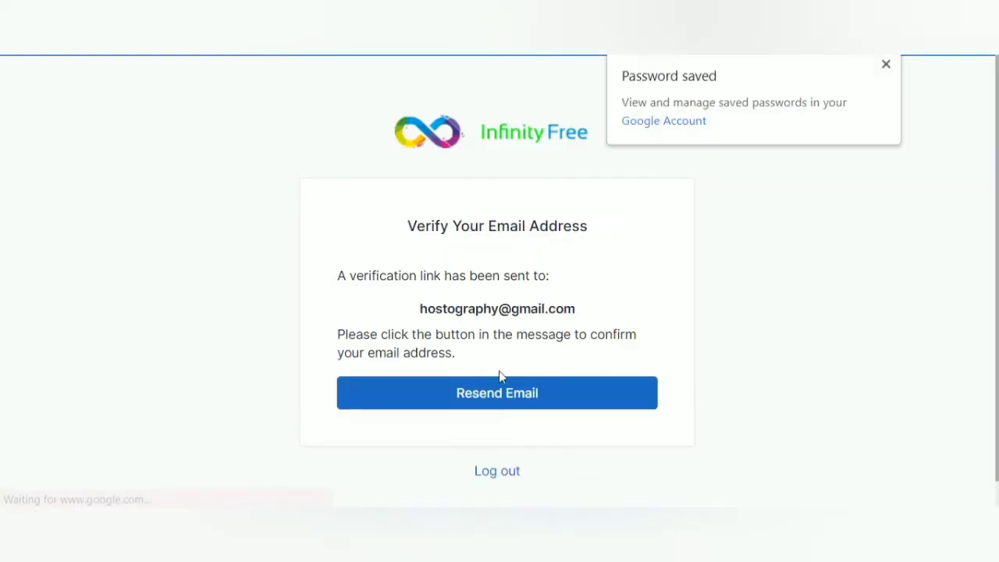
left_click(886, 64)
- Check the Gmail inbox for the verification message, and resend the verification email from the InfinityFree page
scroll(401, 63, "down", 1)
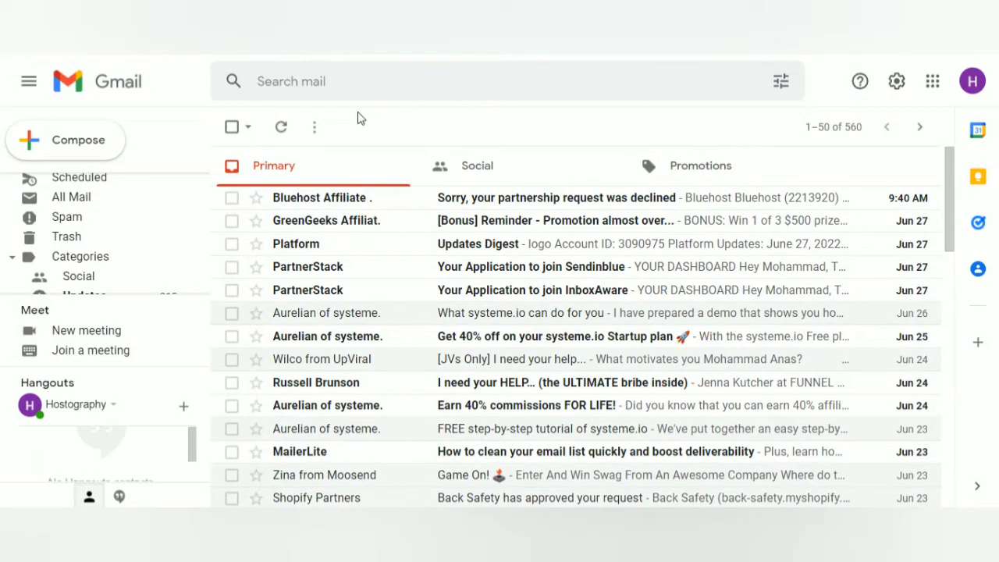
scroll(111, 232, "down", 2)
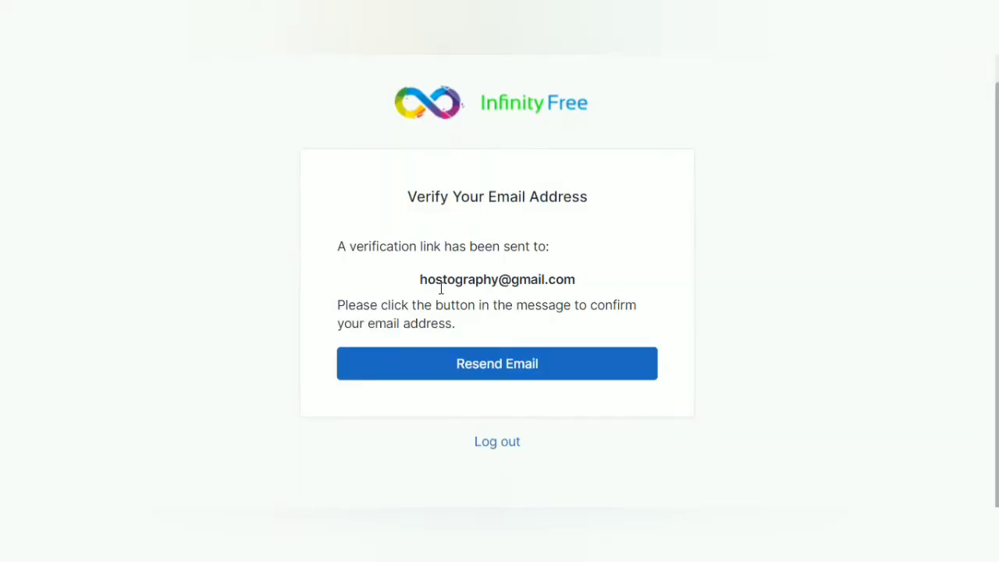
left_click(453, 364)
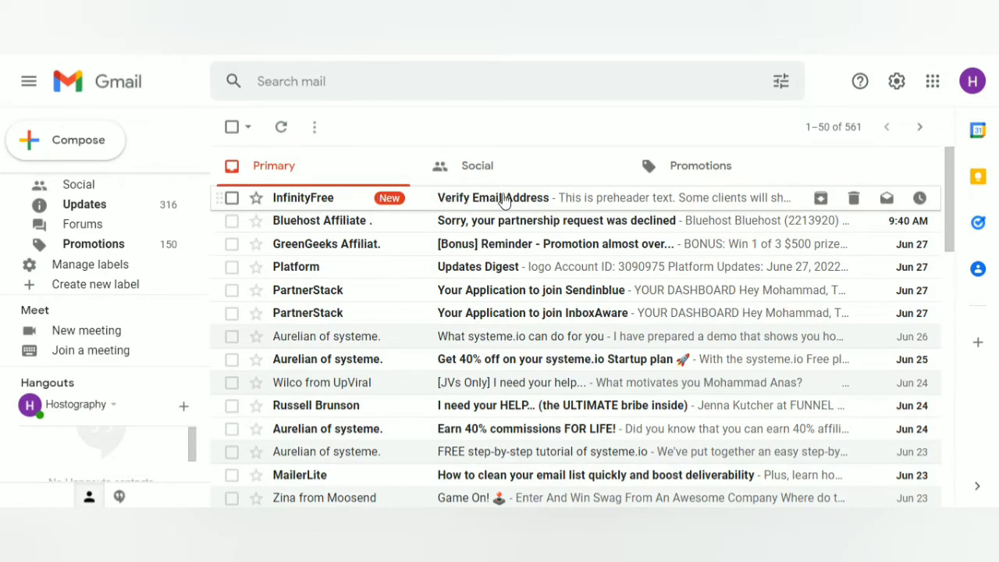
- Open InfinityFree's Verify Email Address message in Gmail and verify the email address from it
left_click(504, 198)
scroll(582, 208, "down", 3)
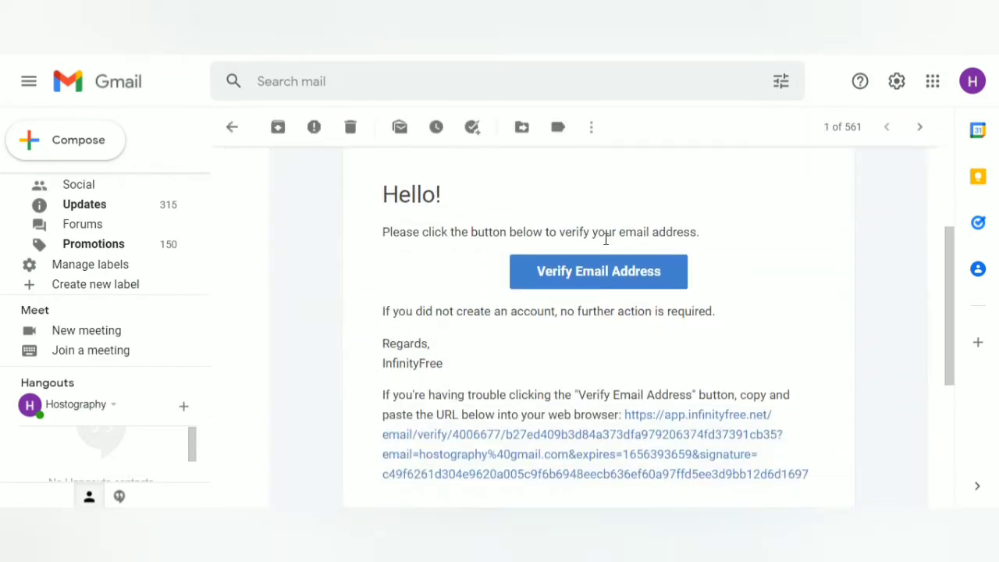
left_click(611, 280)
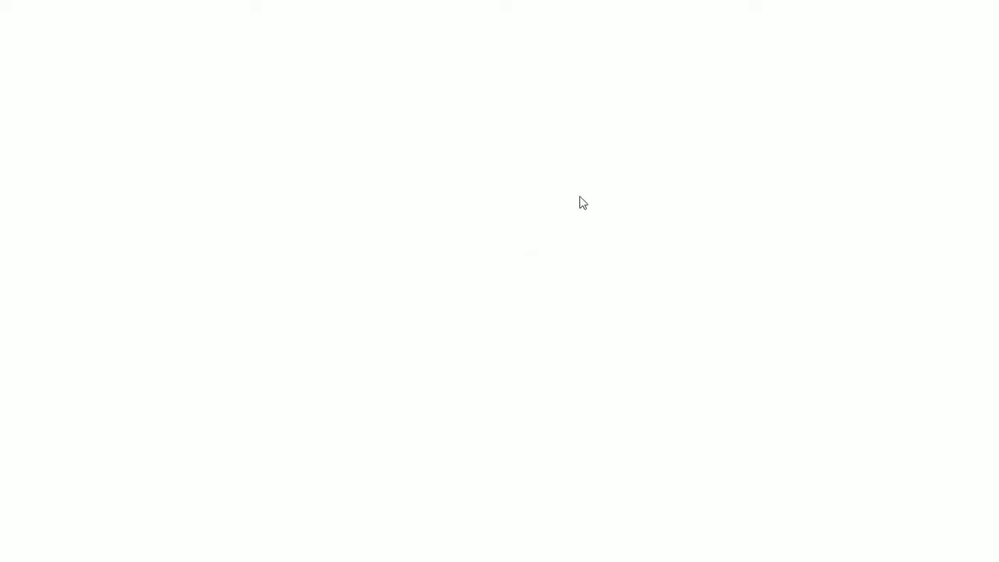
- Start creating a new hosting account from the Your Accounts section in InfinityFree
scroll(573, 245, "down", 5)
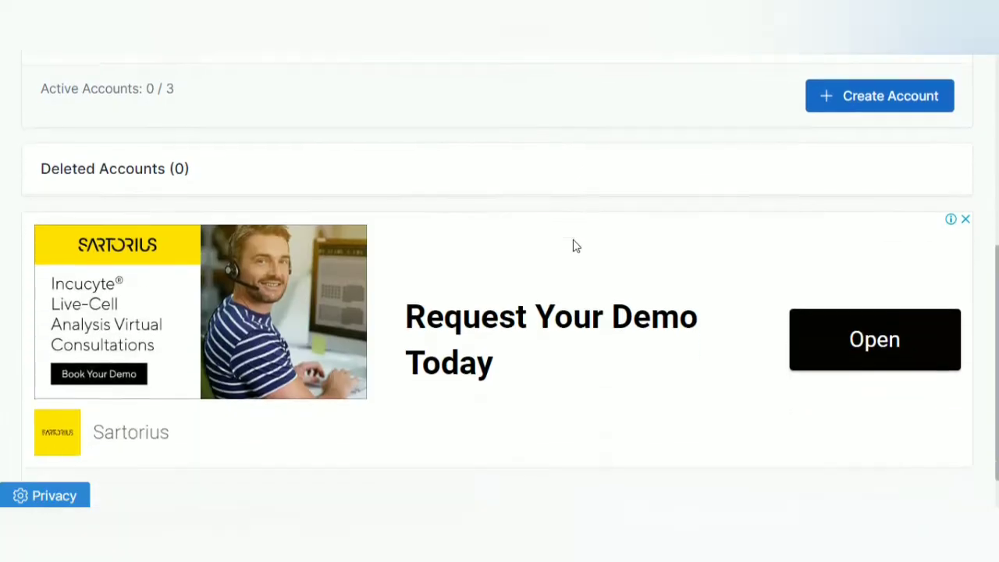
scroll(572, 245, "up", 6)
scroll(573, 245, "down", 2)
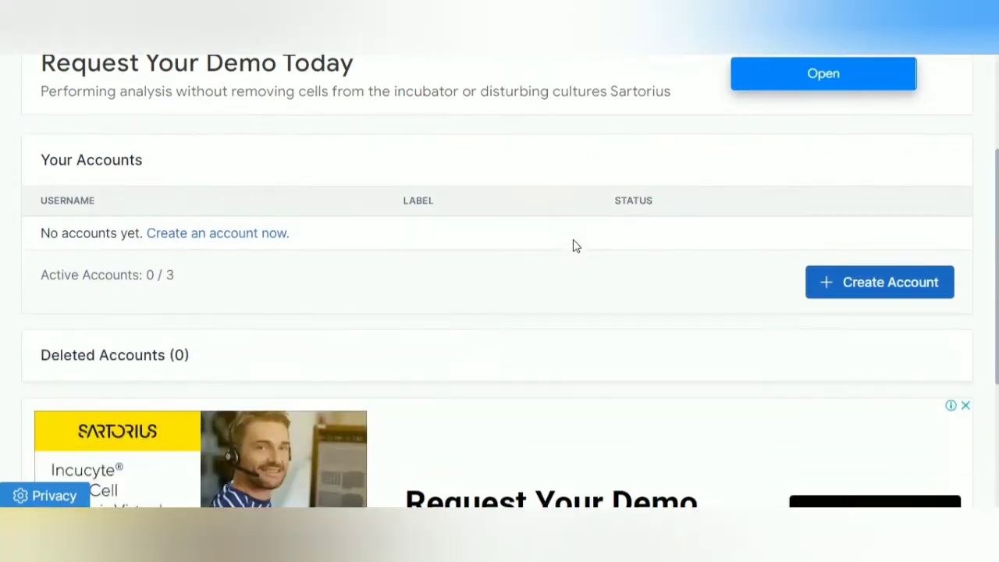
left_click(827, 287)
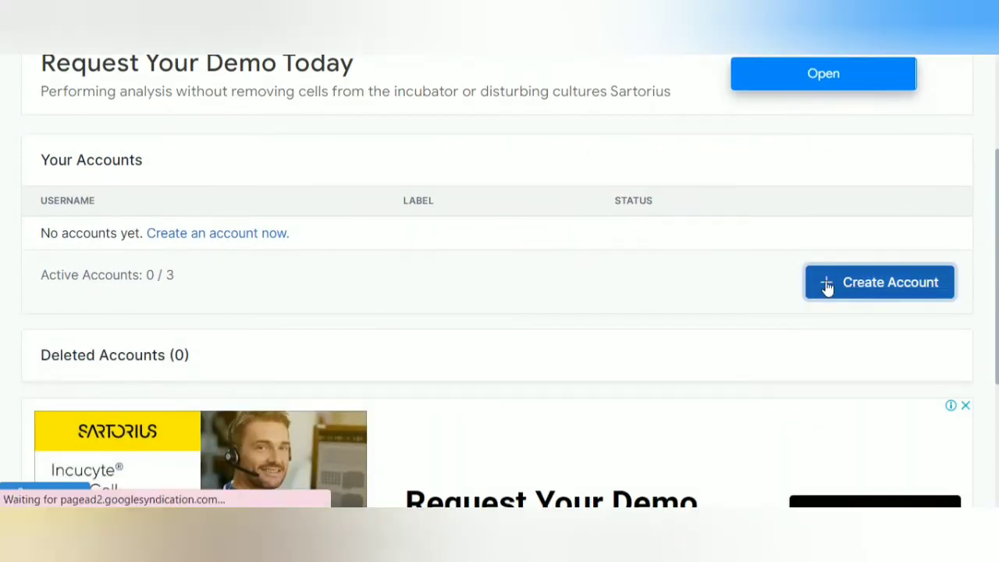
- Enter blog as the subdomain with the .epizy.com extension and search for the domain
scroll(502, 286, "down", 4)
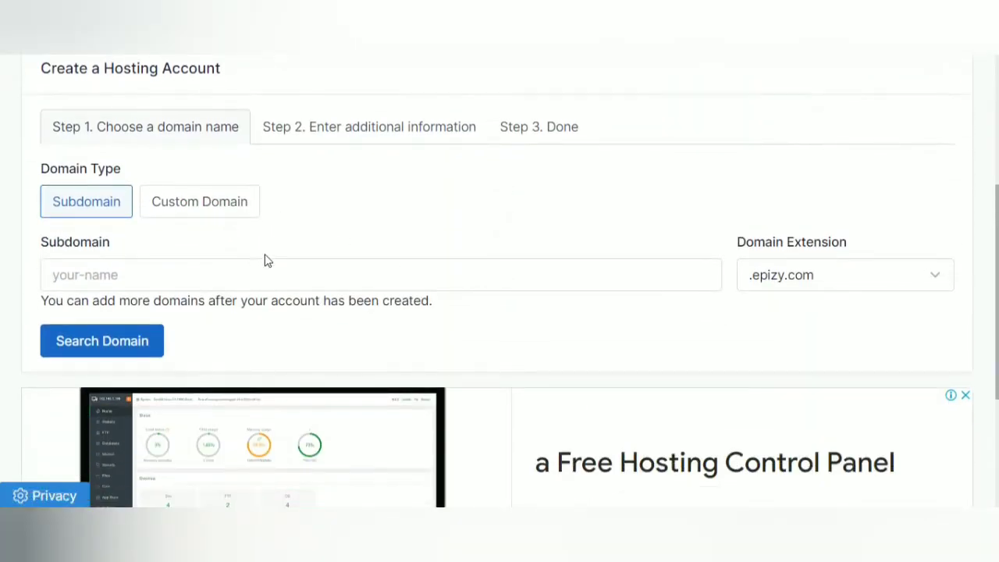
left_click(339, 279)
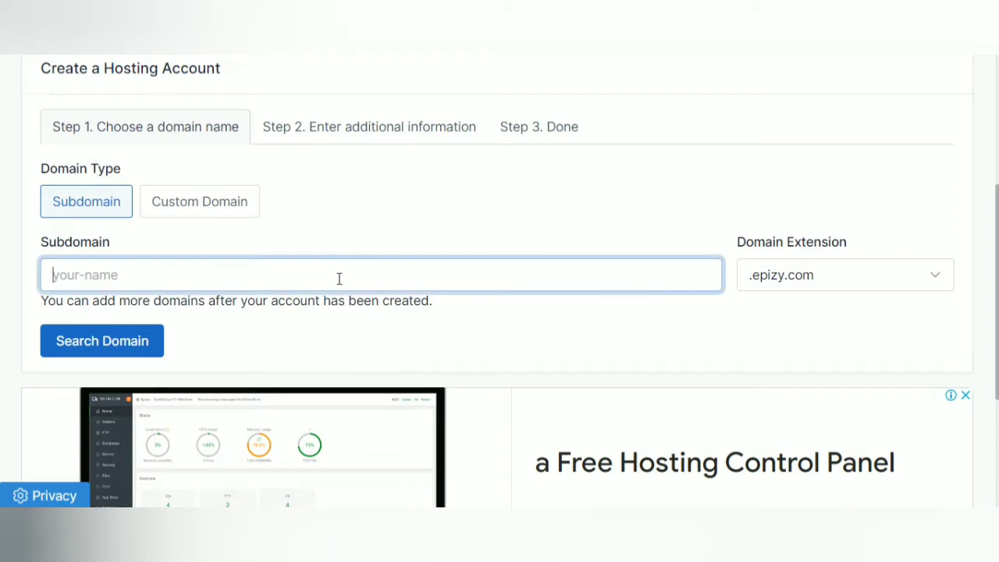
type("pr")
key("BackSpace")
type("blog")
key("Return")
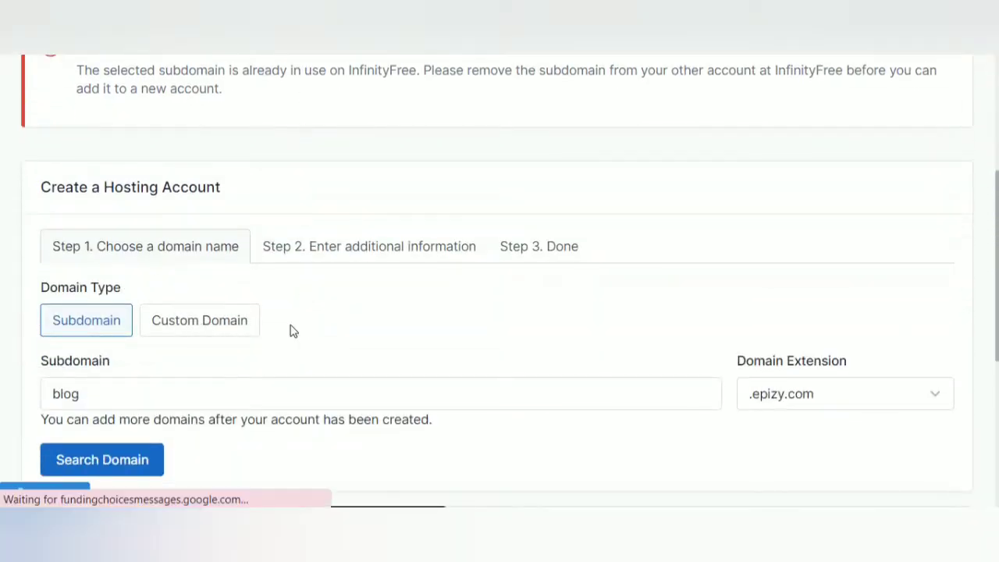
- Extend the subdomain to blogooo and search for the domain again
scroll(290, 331, "down", 1)
left_click(156, 304)
type("ooo")
key("Return")
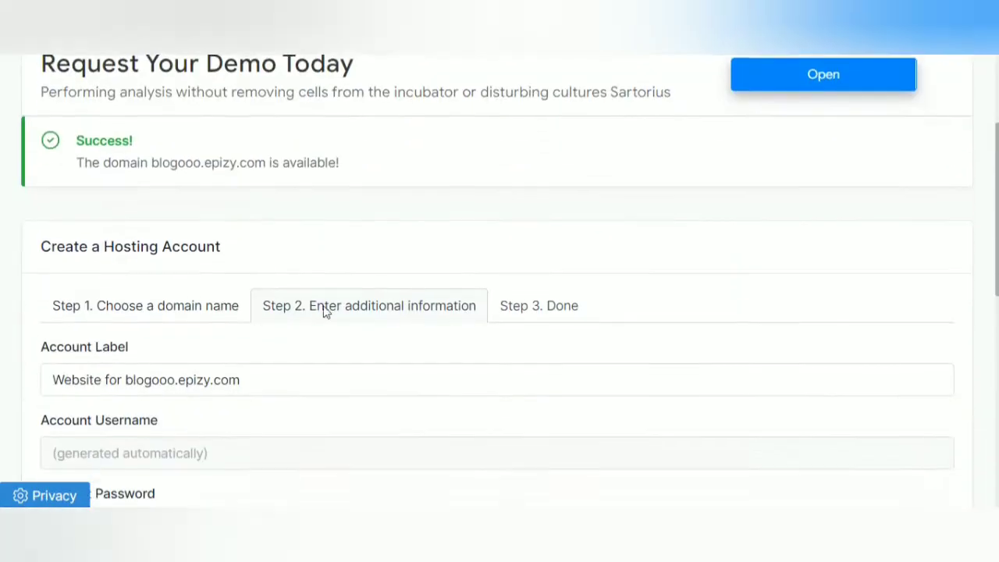
- Complete the additional information for blogooo.epizy.com with its suggested account label and create the hosting account
scroll(373, 317, "down", 1)
scroll(218, 309, "down", 1)
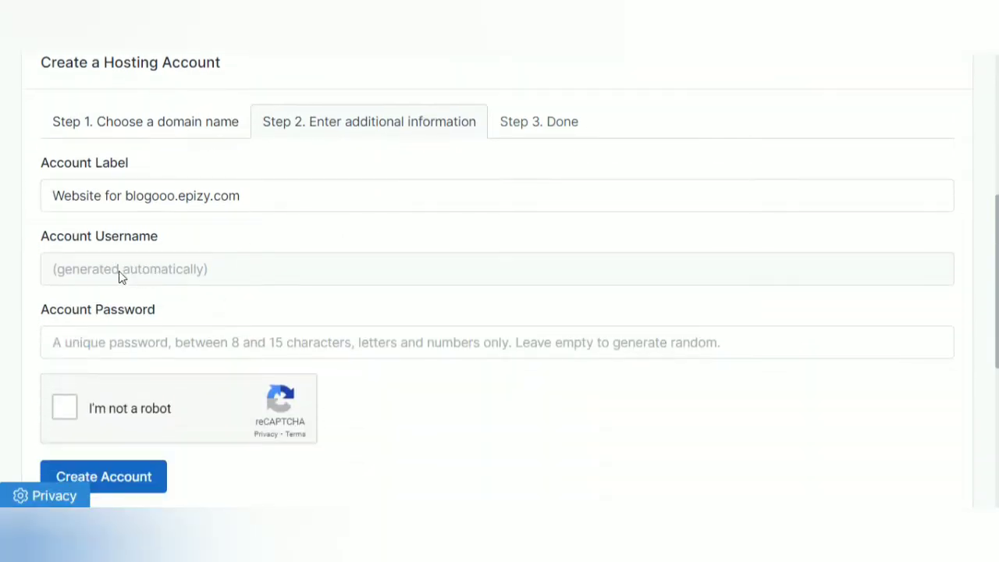
scroll(248, 299, "down", 1)
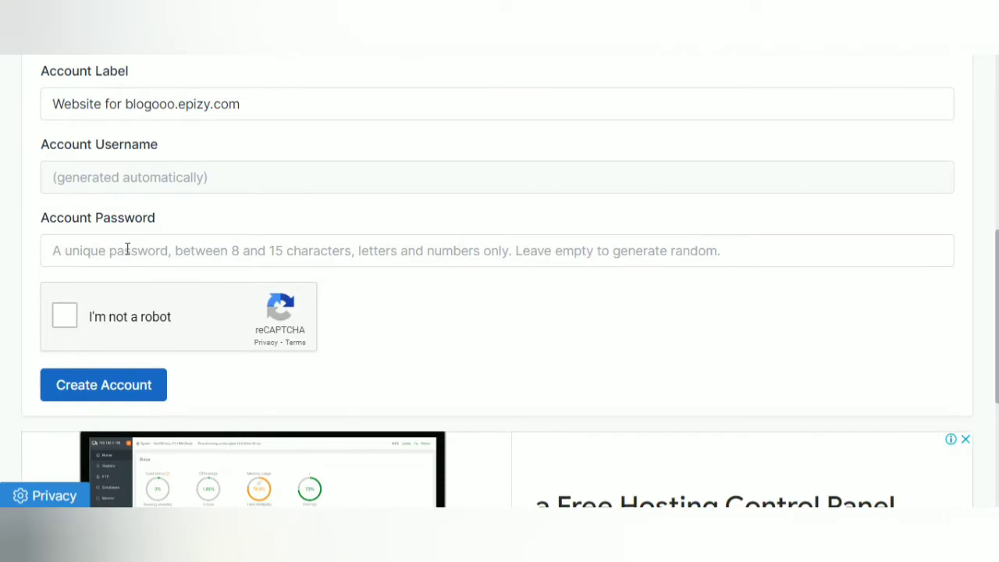
left_click(128, 250)
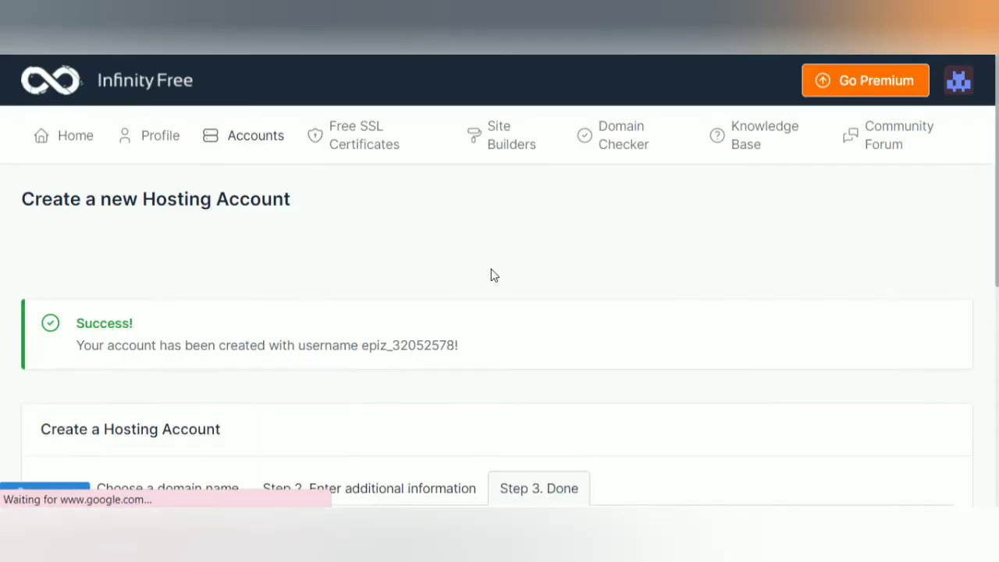
- Open the control panel of the newly created hosting account
scroll(495, 269, "down", 3)
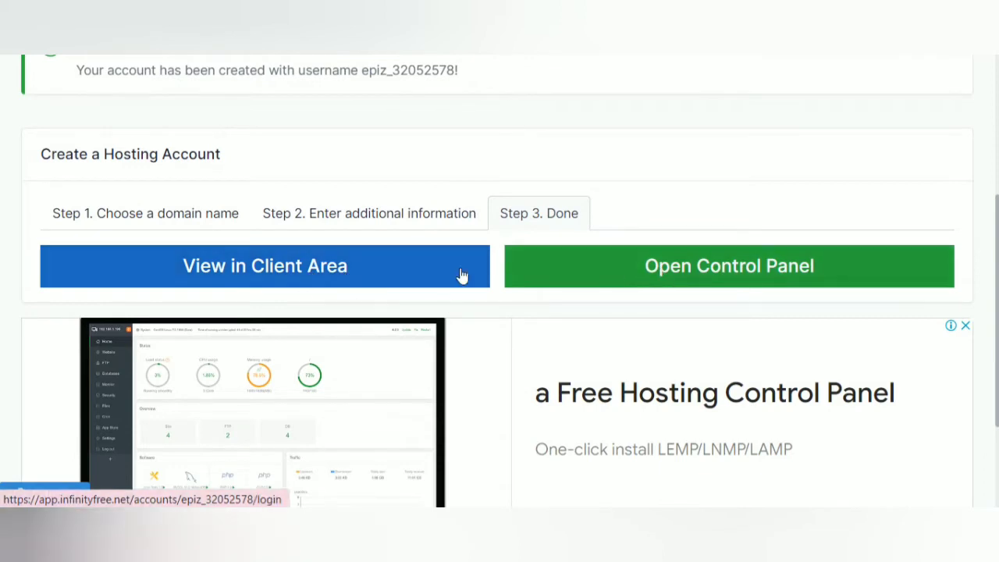
scroll(554, 276, "down", 2)
scroll(554, 276, "up", 1)
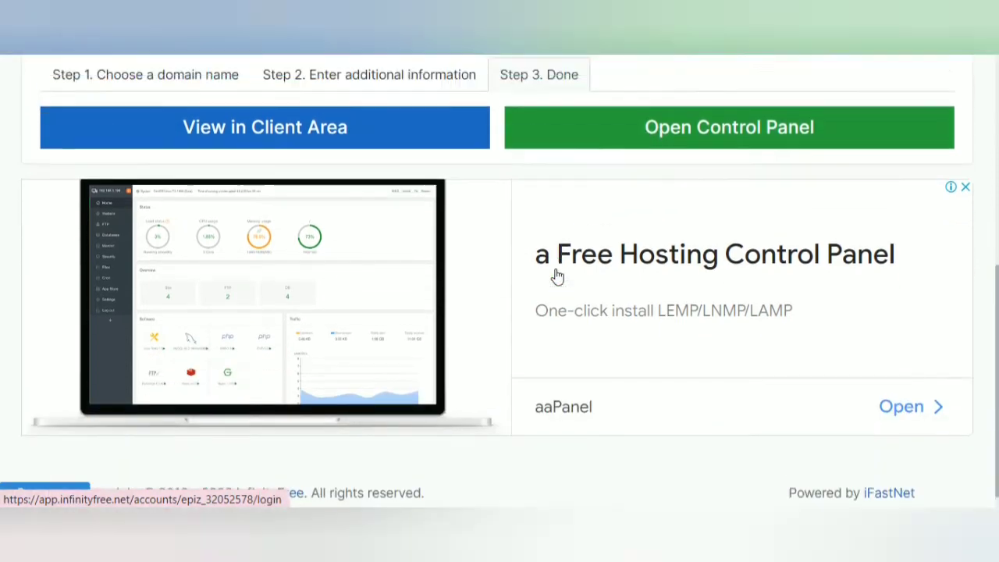
left_click(632, 213)
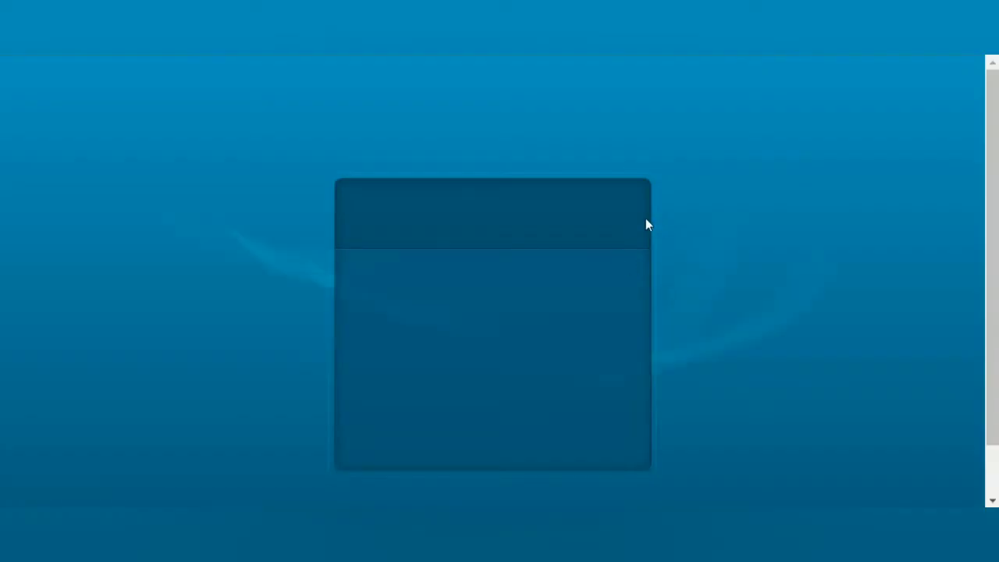
- Review the email permission notice and approve receiving service emails
scroll(504, 212, "down", 1)
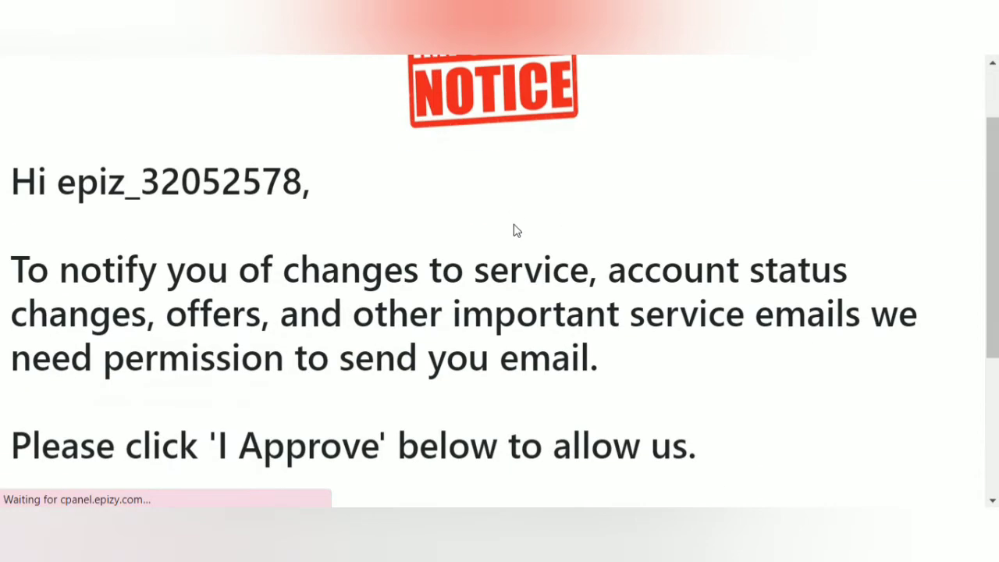
scroll(485, 228, "down", 1)
scroll(491, 258, "down", 2)
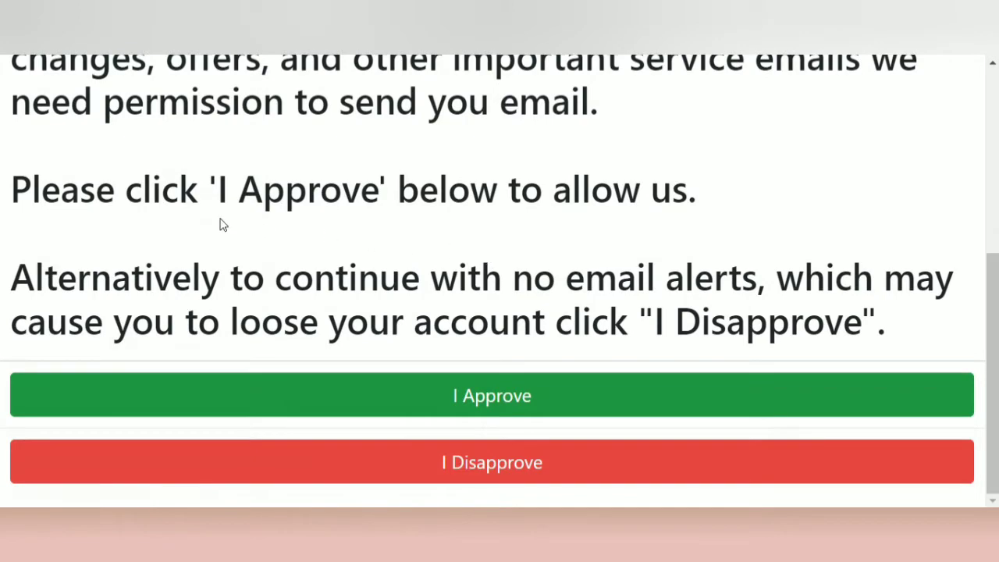
scroll(473, 230, "up", 1)
scroll(410, 245, "down", 1)
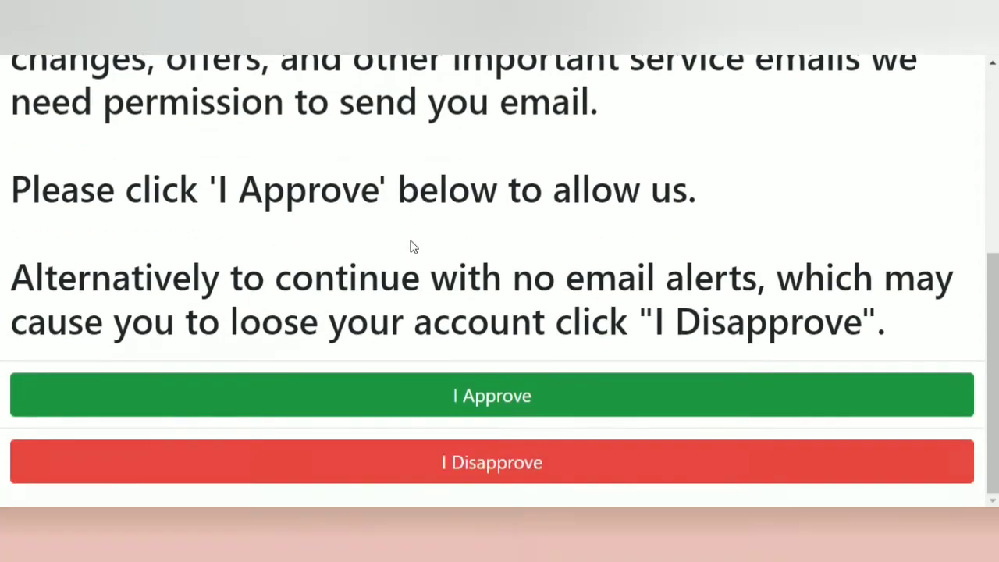
left_click(483, 397)
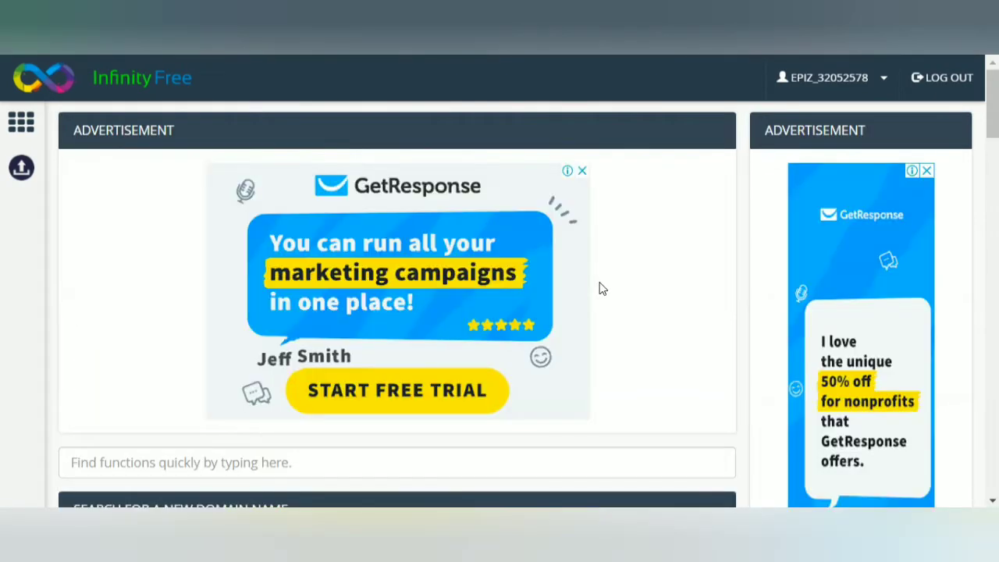
- Look through the control panel's sections for the Softaculous Apps Installer
scroll(726, 293, "down", 1)
scroll(741, 285, "down", 4)
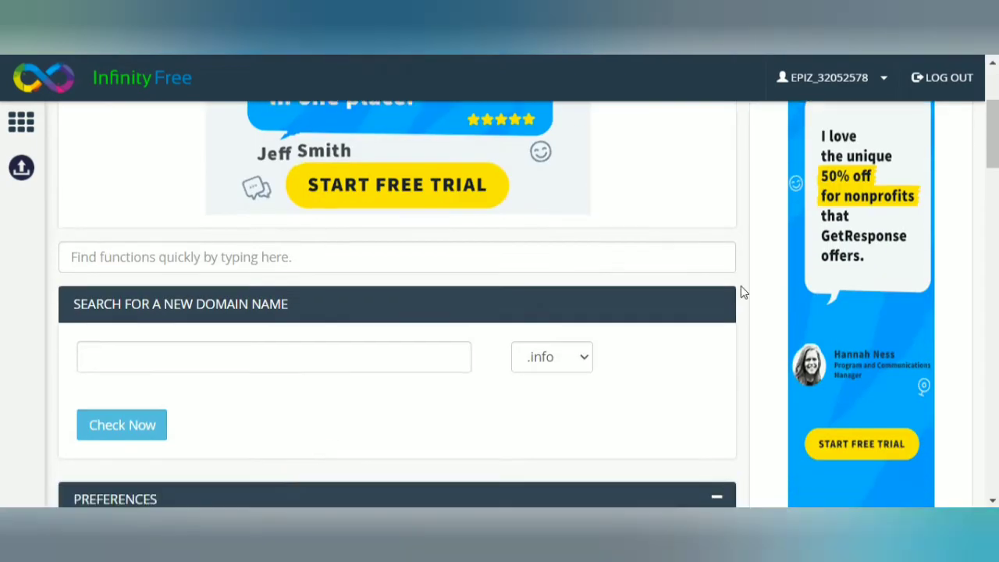
scroll(749, 279, "up", 5)
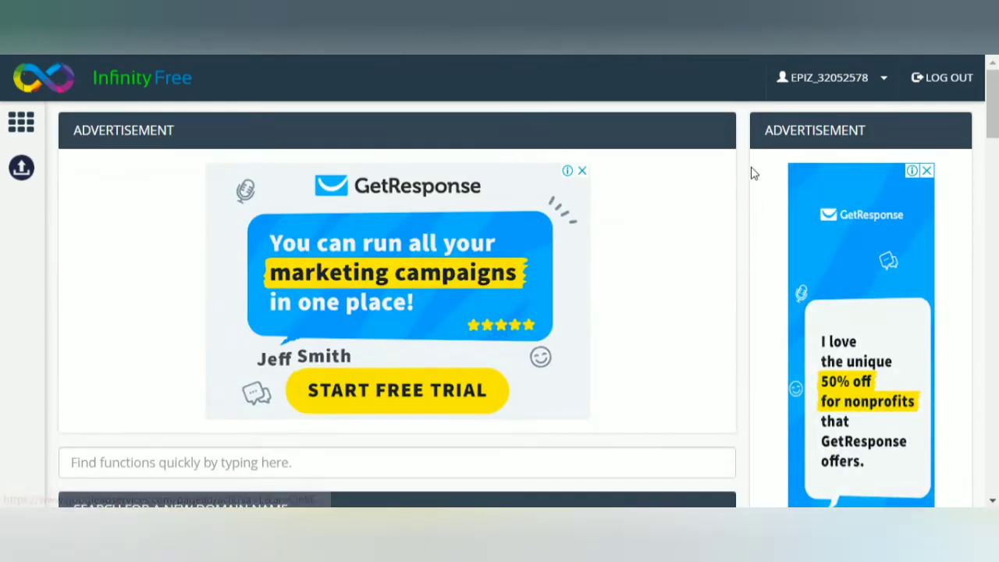
scroll(743, 230, "down", 3)
scroll(744, 232, "down", 2)
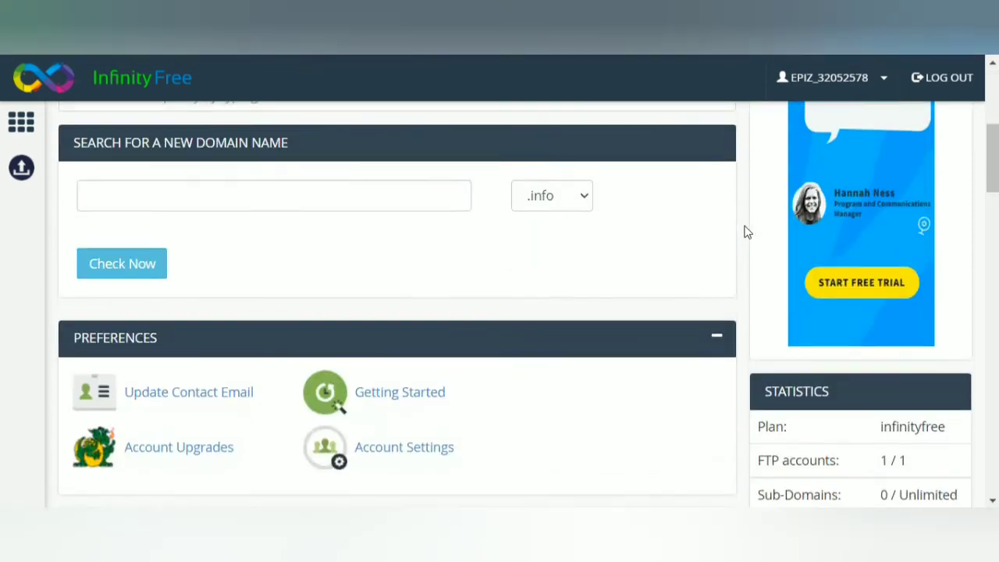
scroll(746, 229, "down", 1)
scroll(651, 210, "up", 1)
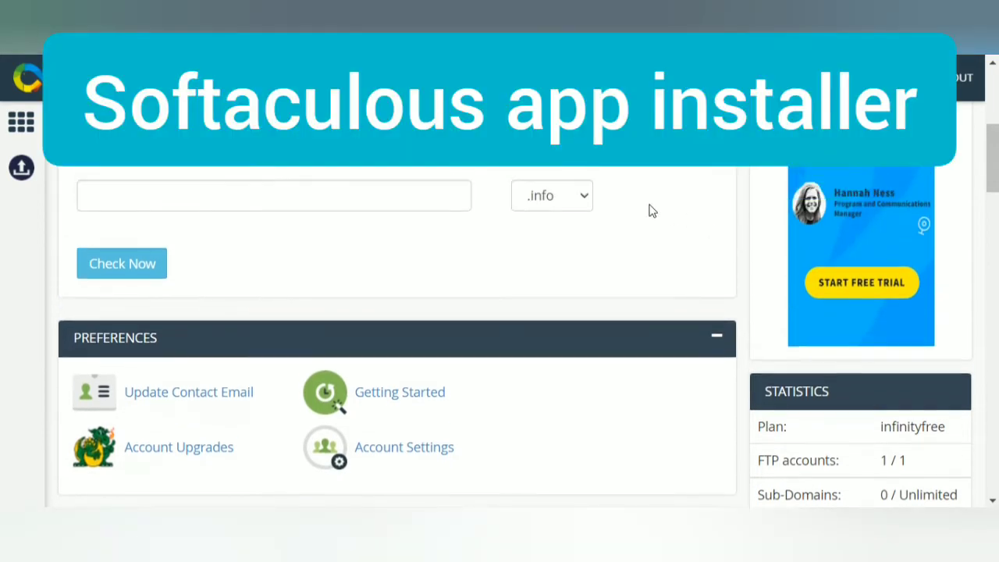
scroll(664, 212, "down", 2)
scroll(673, 217, "down", 3)
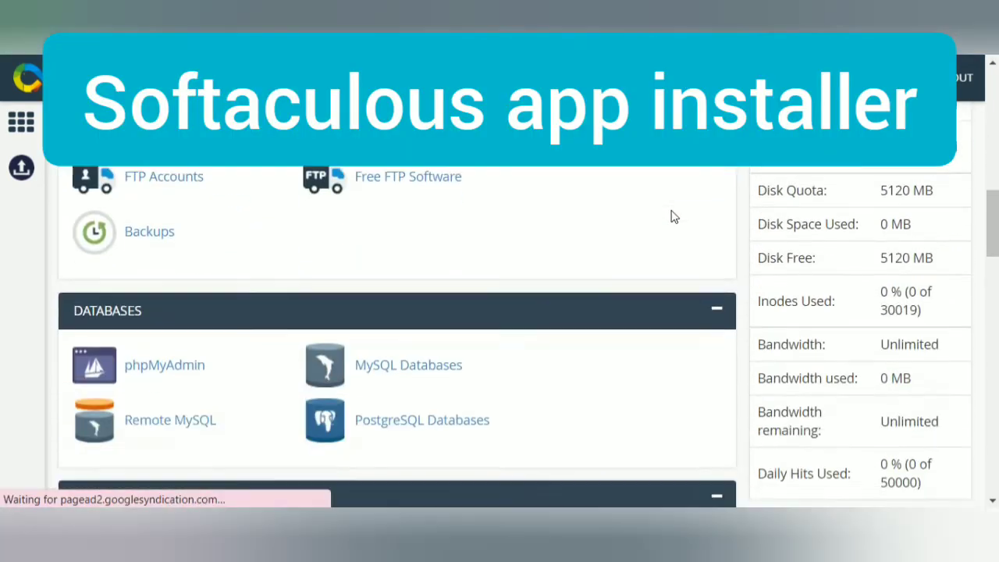
scroll(673, 216, "up", 3)
scroll(673, 216, "down", 9)
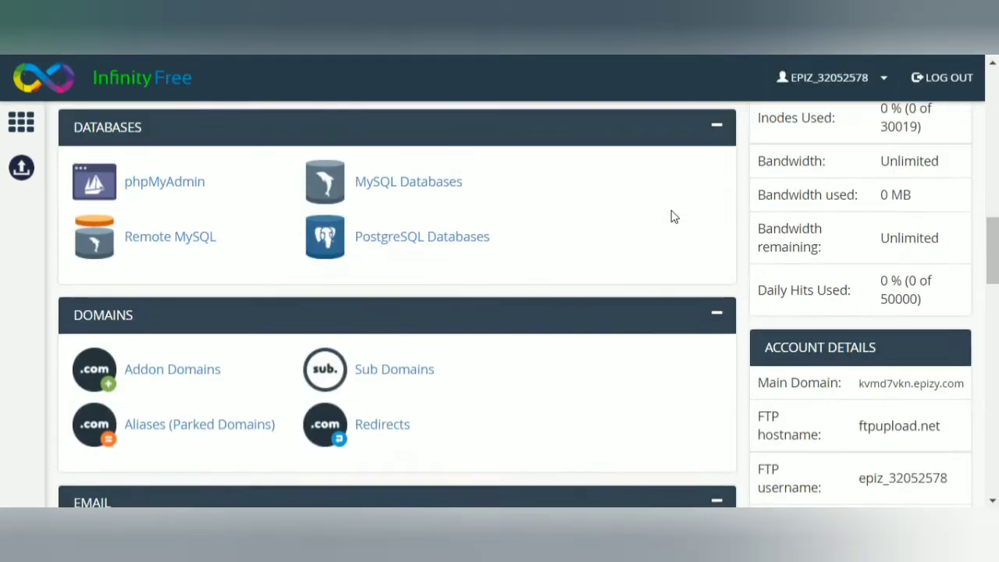
scroll(660, 211, "up", 8)
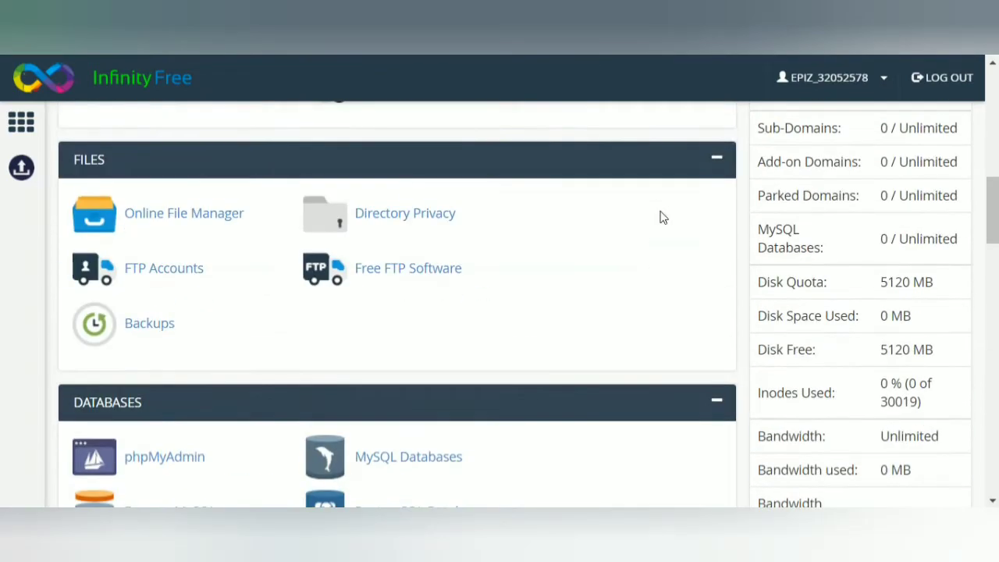
scroll(660, 211, "down", 10)
scroll(661, 217, "down", 5)
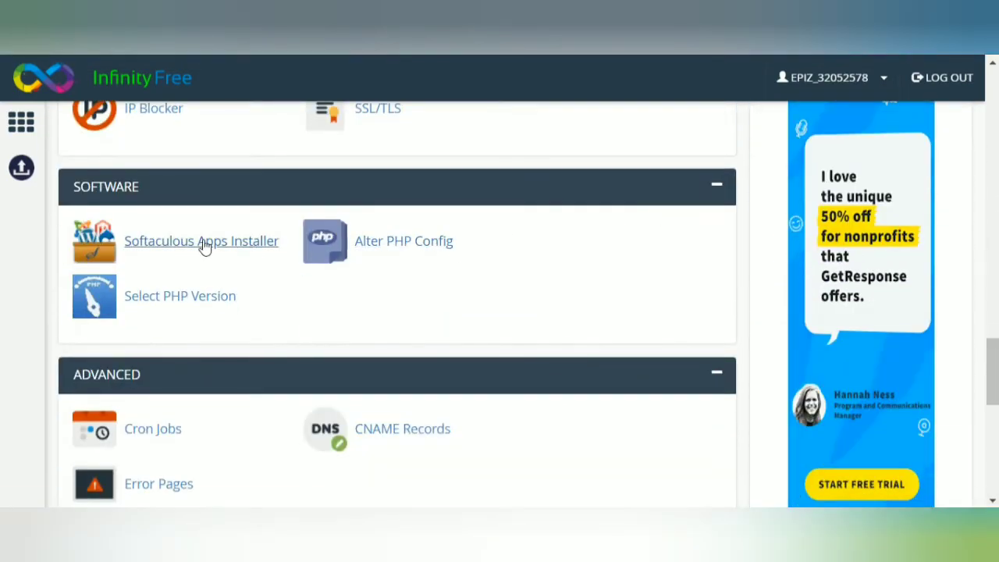
- Open the Softaculous Apps Installer and start a WordPress installation from the top scripts
left_click(204, 245)
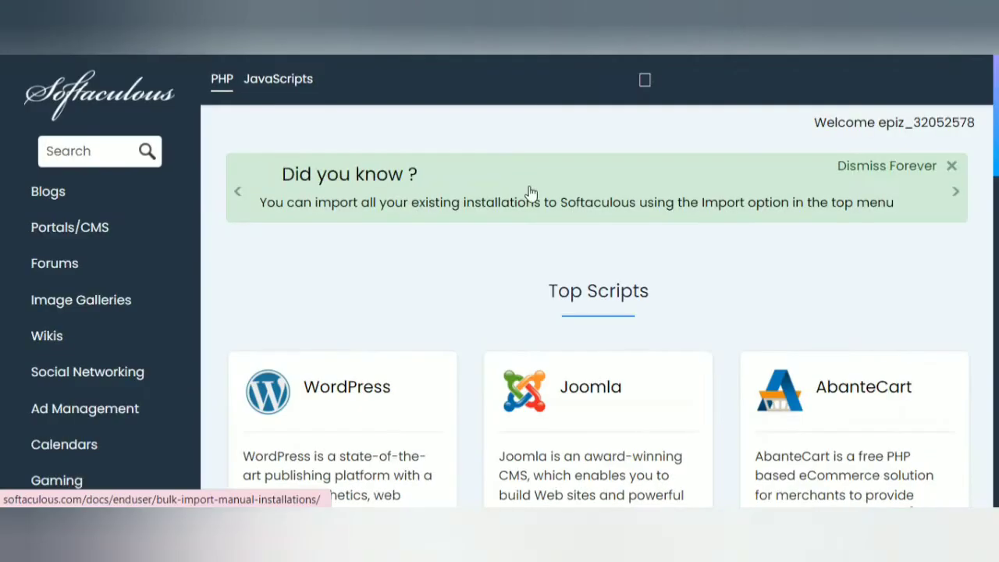
scroll(308, 275, "down", 4)
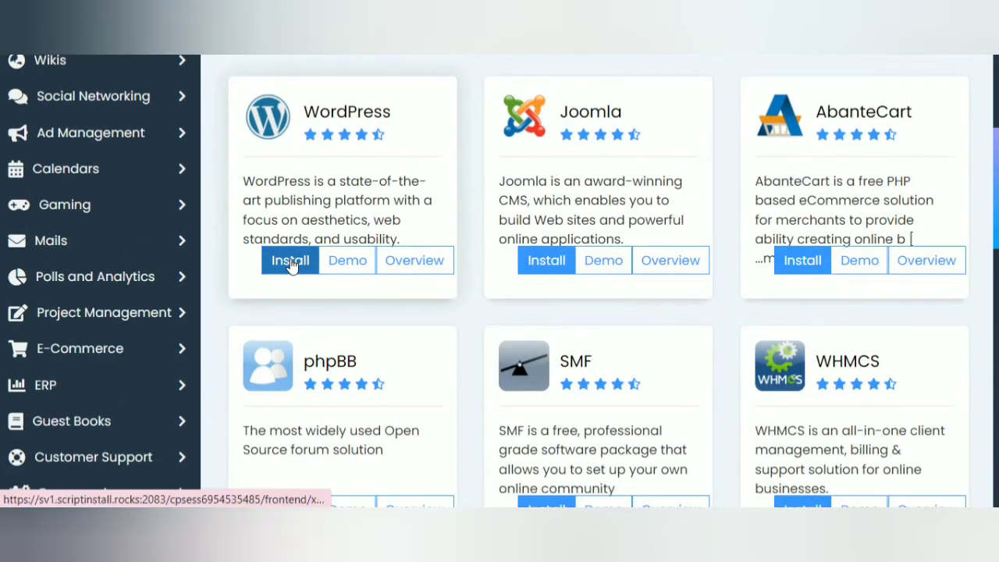
left_click(290, 262)
- Set the WordPress admin username to eng7, keep the other installation settings and default theme, and install WordPress on blogooo.epizy.com
scroll(404, 239, "down", 4)
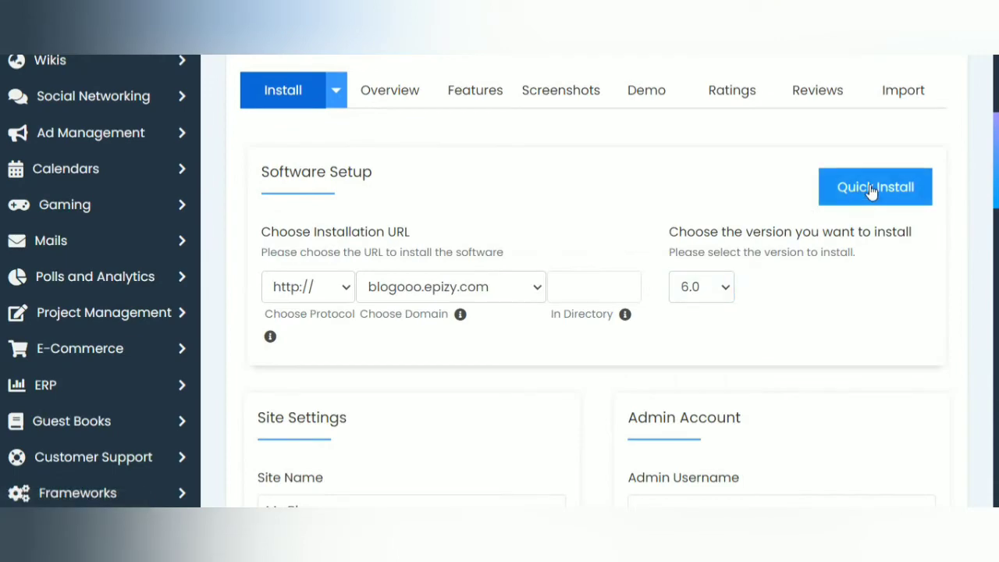
scroll(651, 310, "down", 4)
left_click(674, 224)
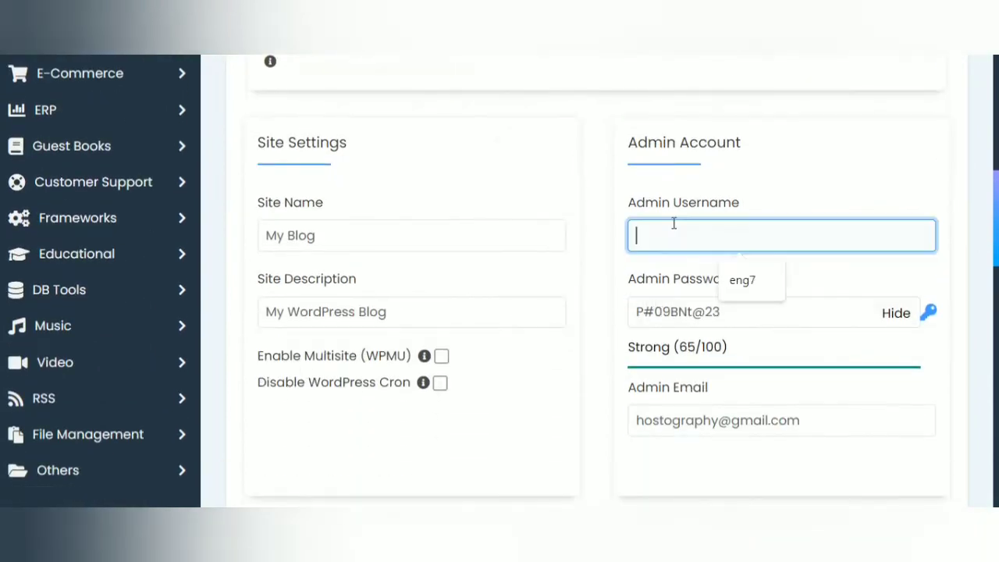
left_click(738, 279)
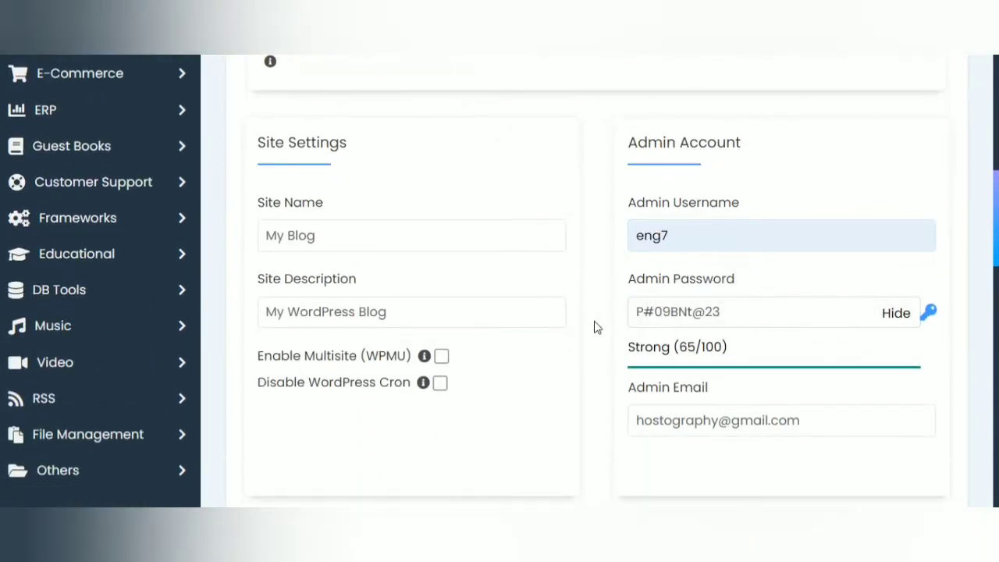
scroll(595, 328, "down", 10)
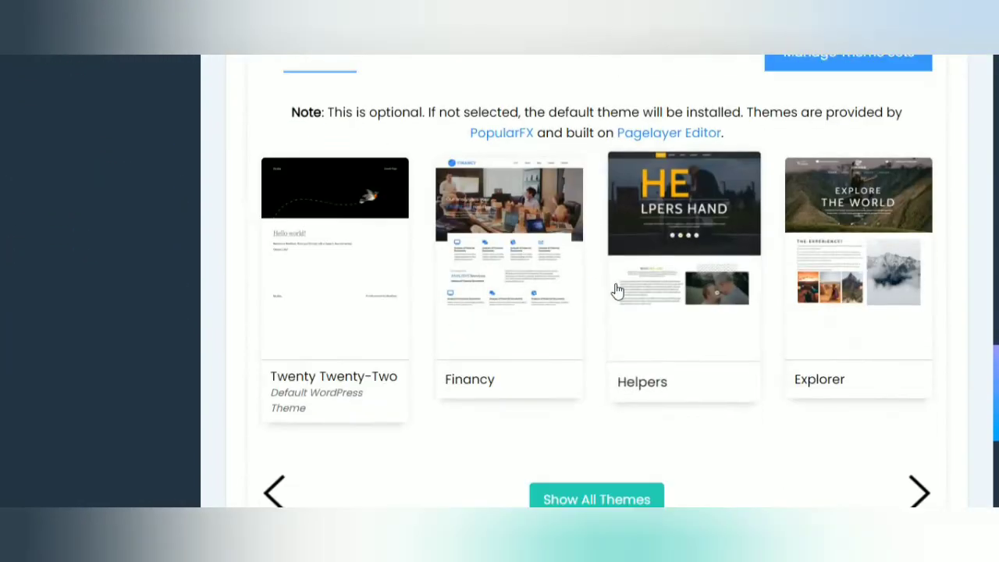
scroll(600, 375, "down", 4)
left_click(600, 290)
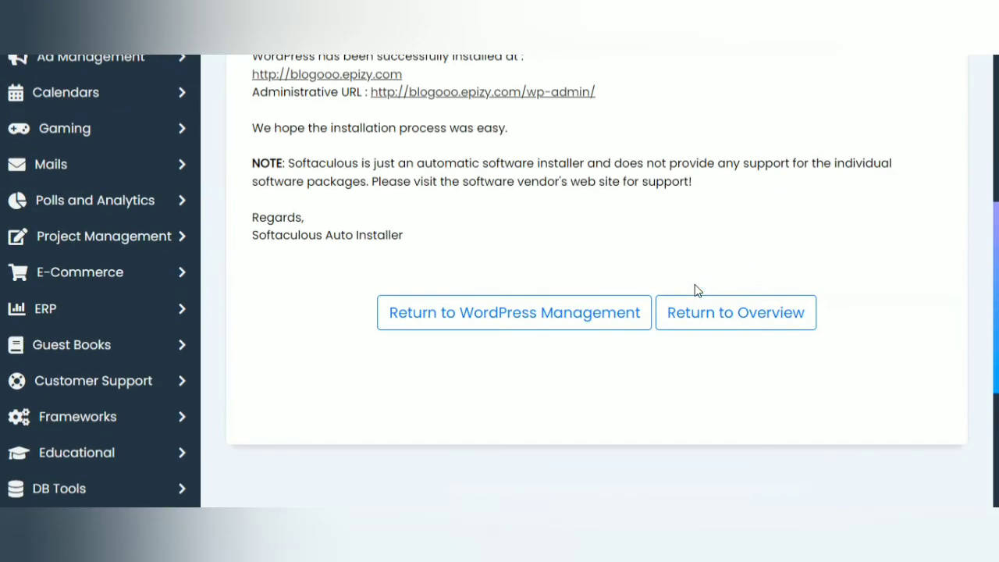
- Go from the installation confirmation to WordPress Management and look through the settings of the blogooo.epizy.com installation
scroll(697, 289, "up", 5)
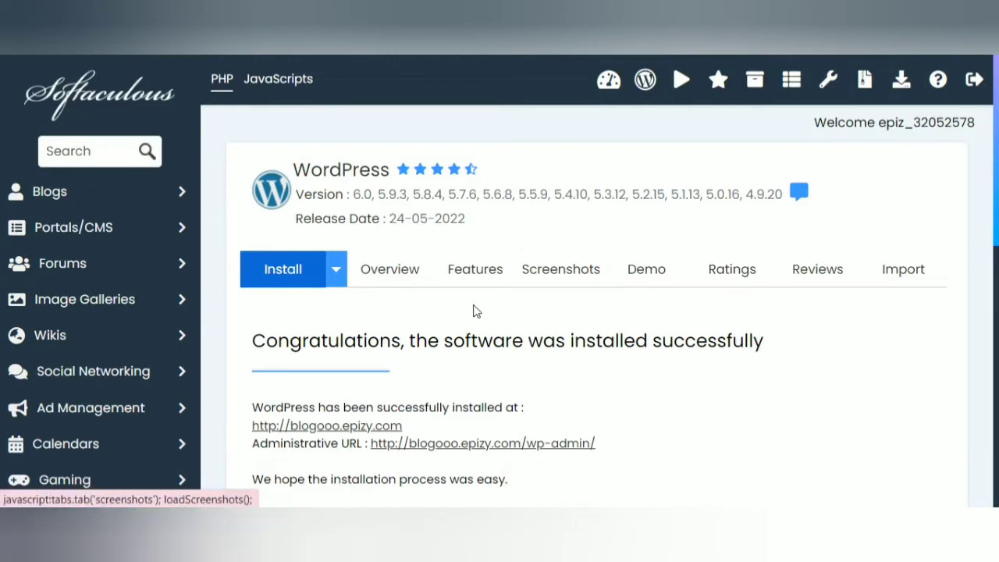
scroll(473, 308, "down", 5)
scroll(473, 297, "up", 4)
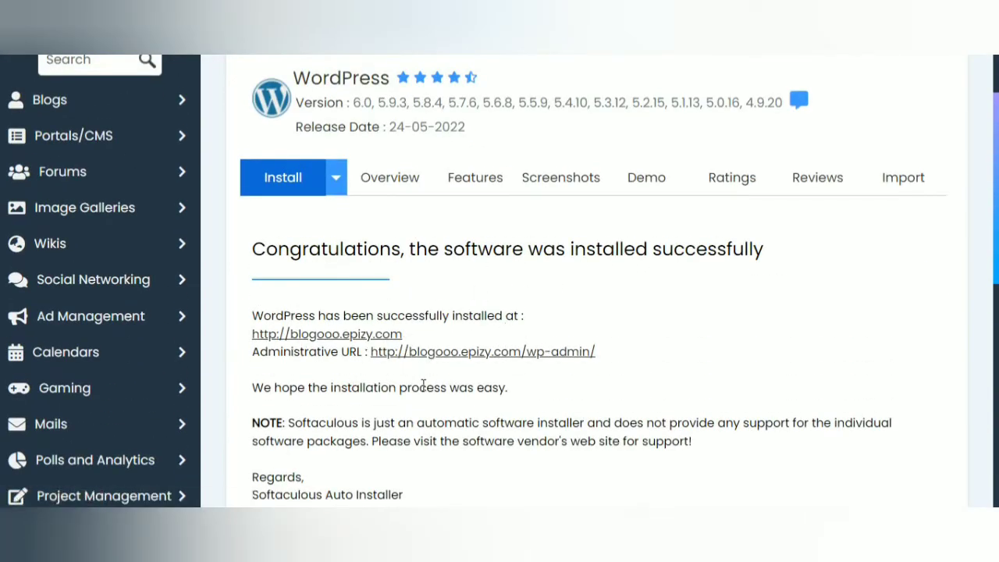
scroll(423, 384, "down", 3)
left_click(535, 399)
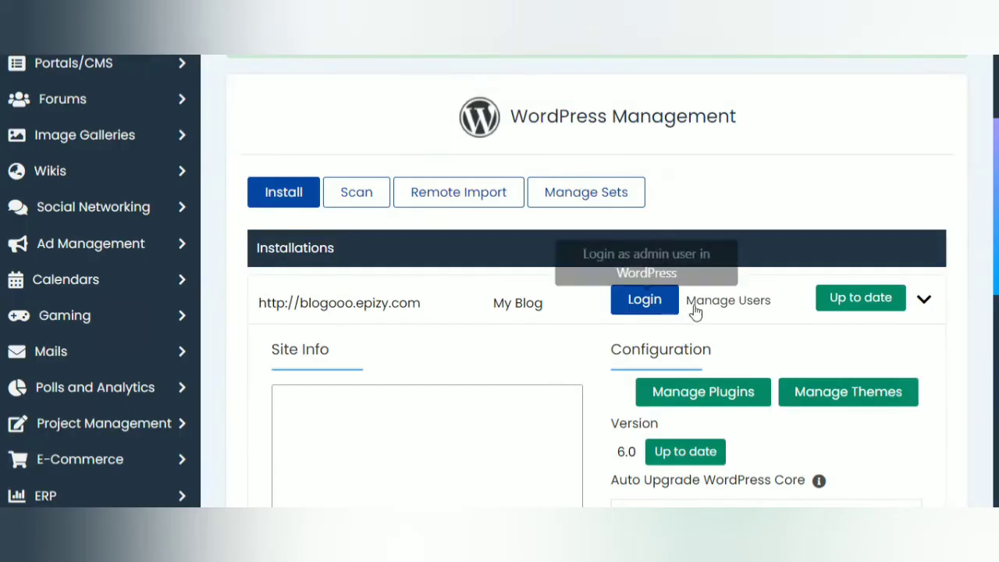
scroll(694, 310, "down", 7)
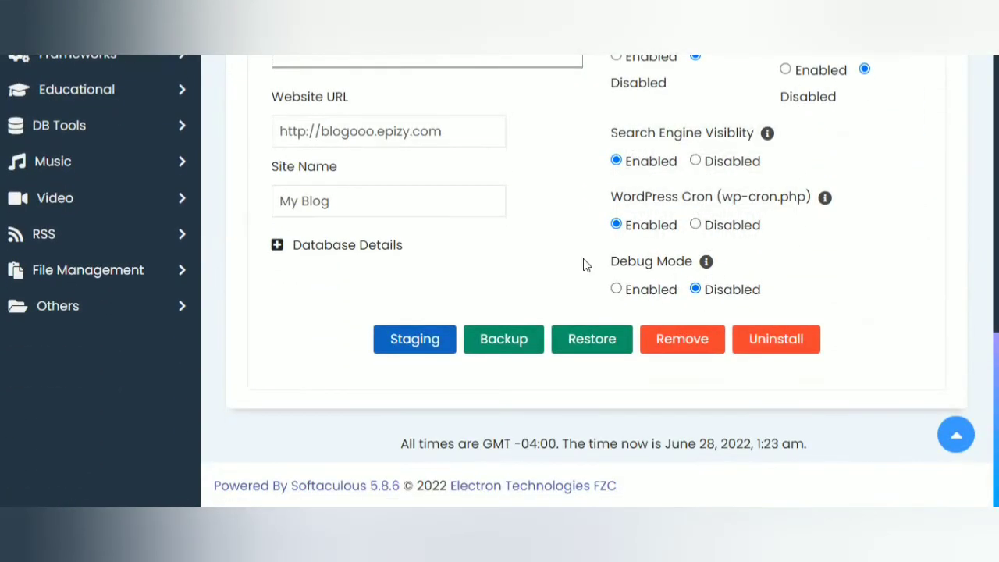
scroll(562, 262, "up", 7)
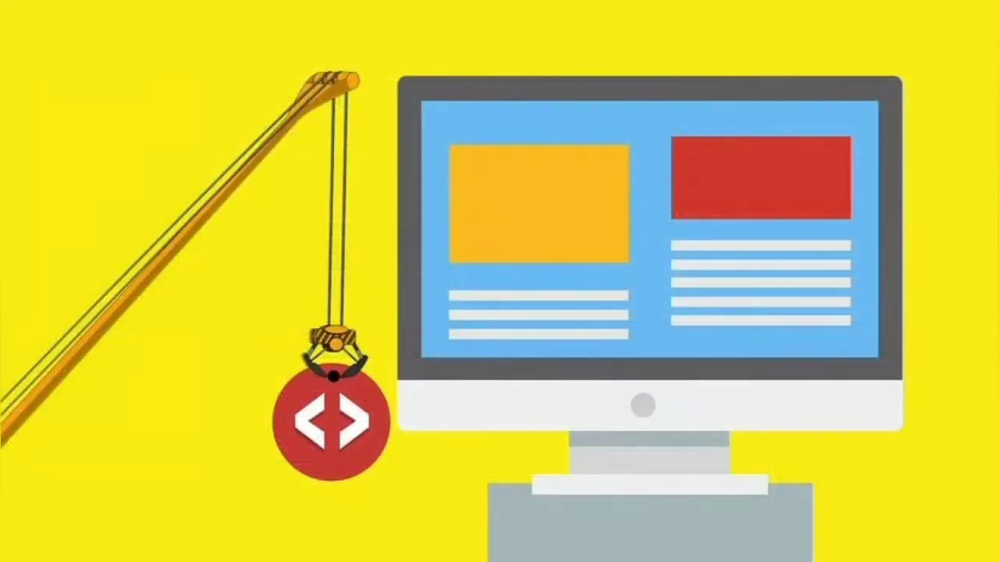